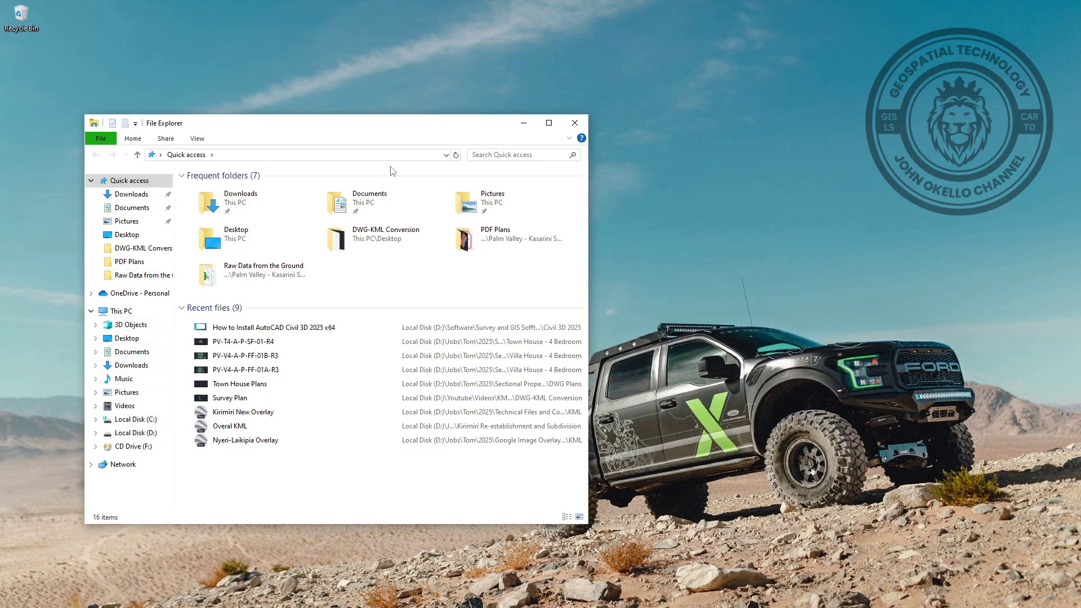
Open This PC's Properties to show the About page: 20.0 GB RAM, i5-2400 CPU, 466 GB storage
{"action": "left_click", "coordinate": [549, 123]}
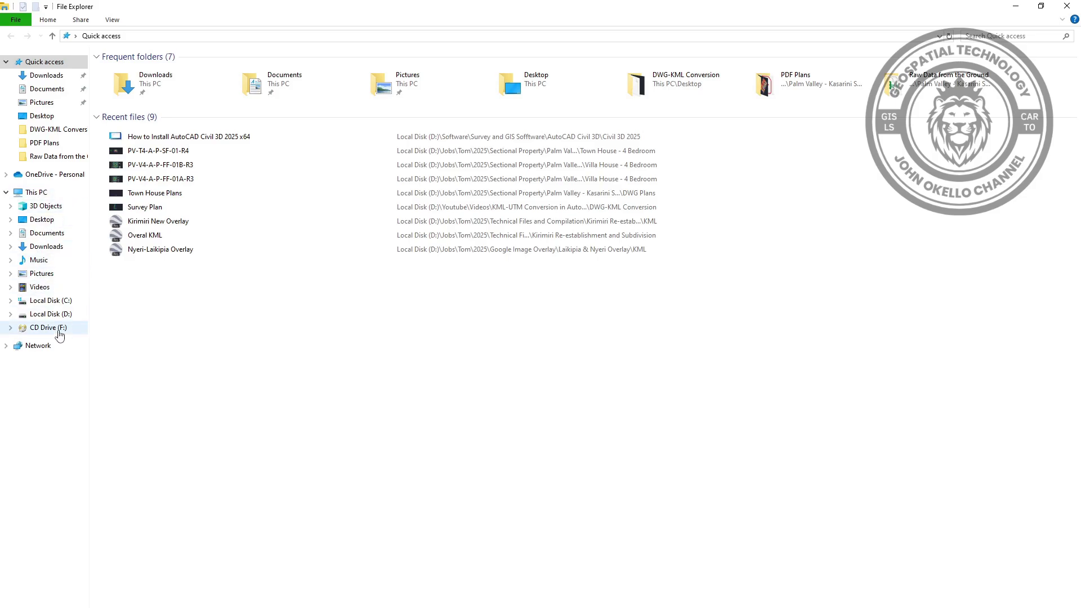
{"action": "left_click", "coordinate": [38, 195]}
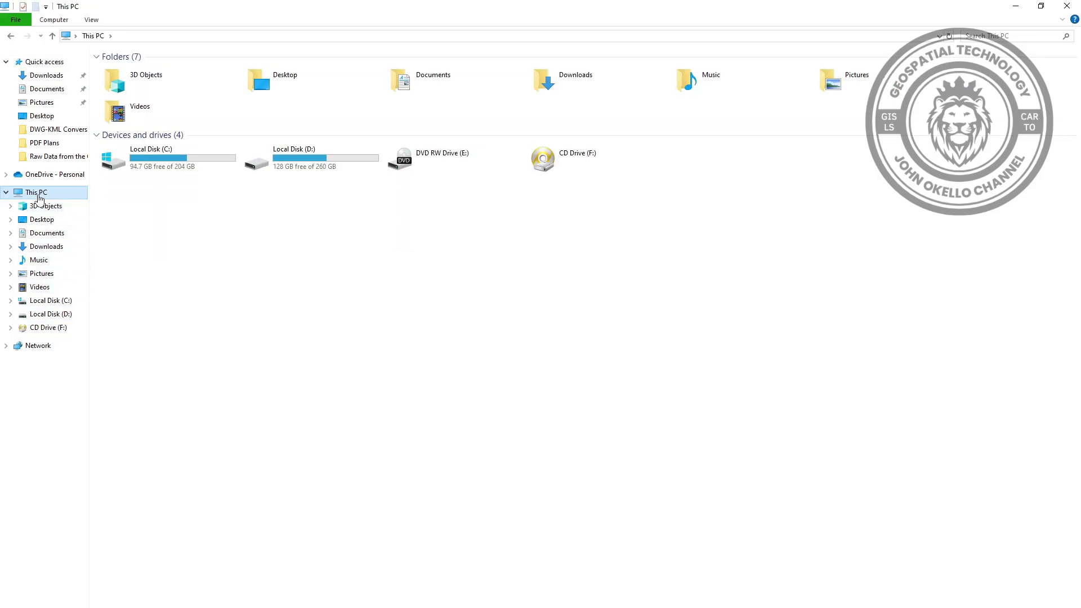
{"action": "right_click", "coordinate": [40, 197]}
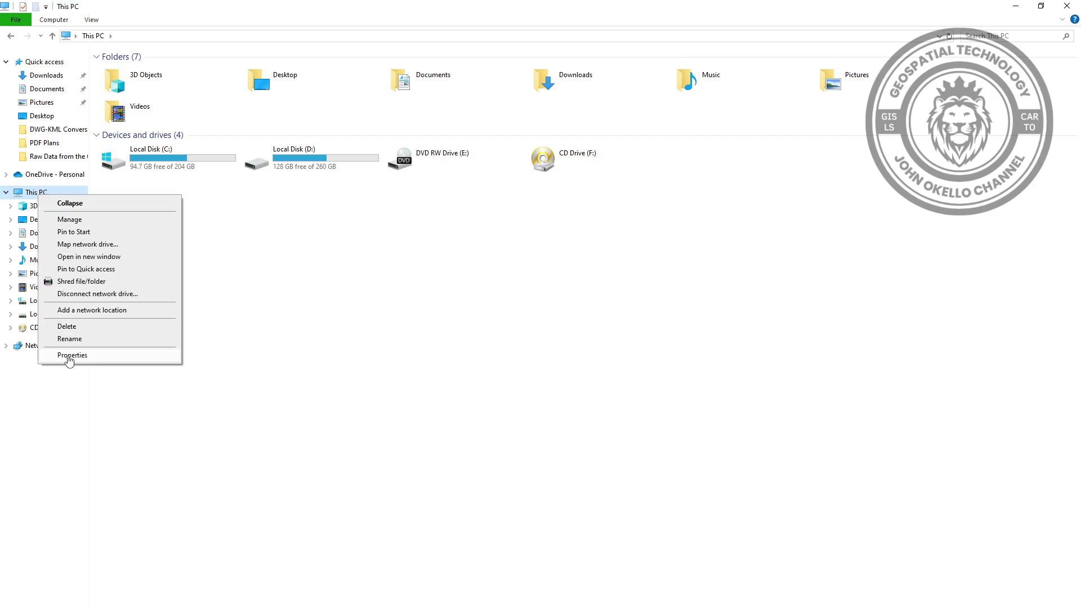
{"action": "left_click", "coordinate": [69, 355]}
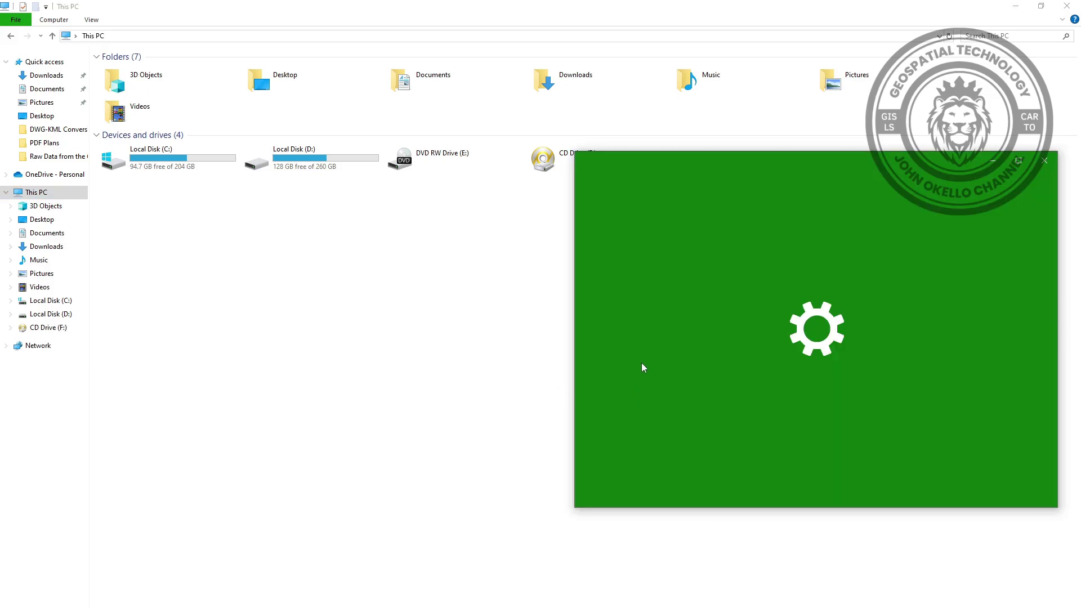
{"action": "left_click", "coordinate": [1042, 6]}
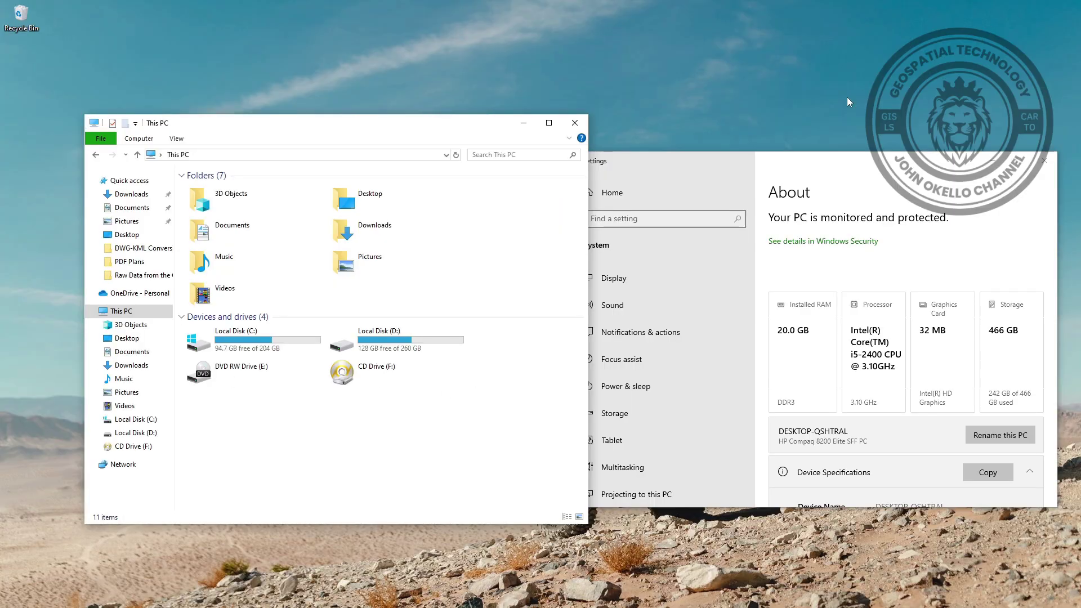
Maximize Settings and scroll the About specs: 19.9 GB usable RAM, Intel HD Graphics, 64-bit x64 OS
{"action": "left_click", "coordinate": [870, 192]}
{"action": "left_click", "coordinate": [1025, 165]}
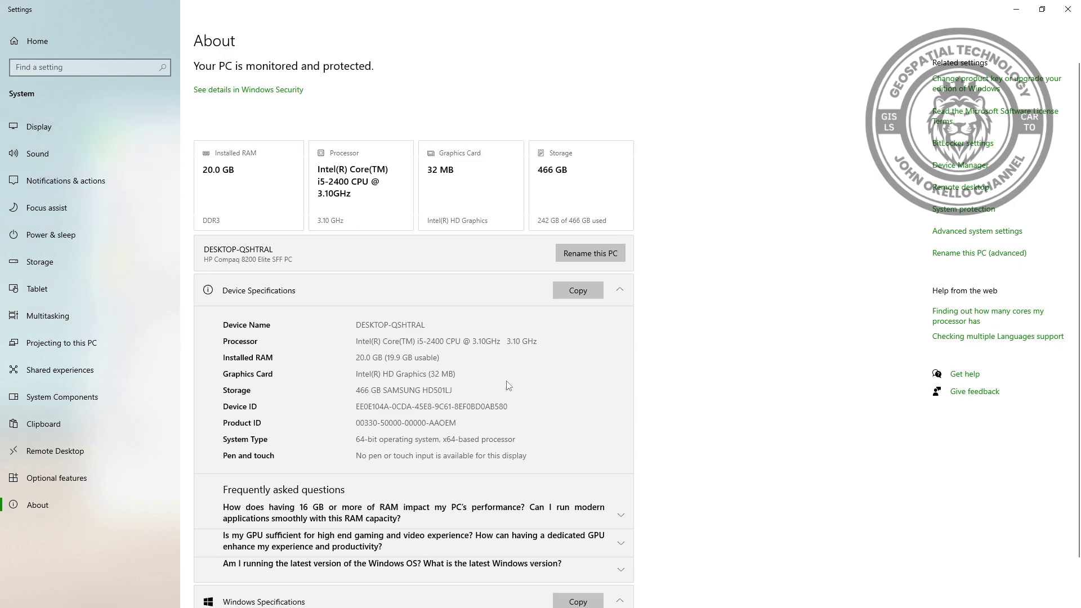
{"action": "scroll", "coordinate": [403, 370], "scroll_direction": "down", "scroll_amount": 2}
{"action": "scroll", "coordinate": [403, 371], "scroll_direction": "up", "scroll_amount": 2}
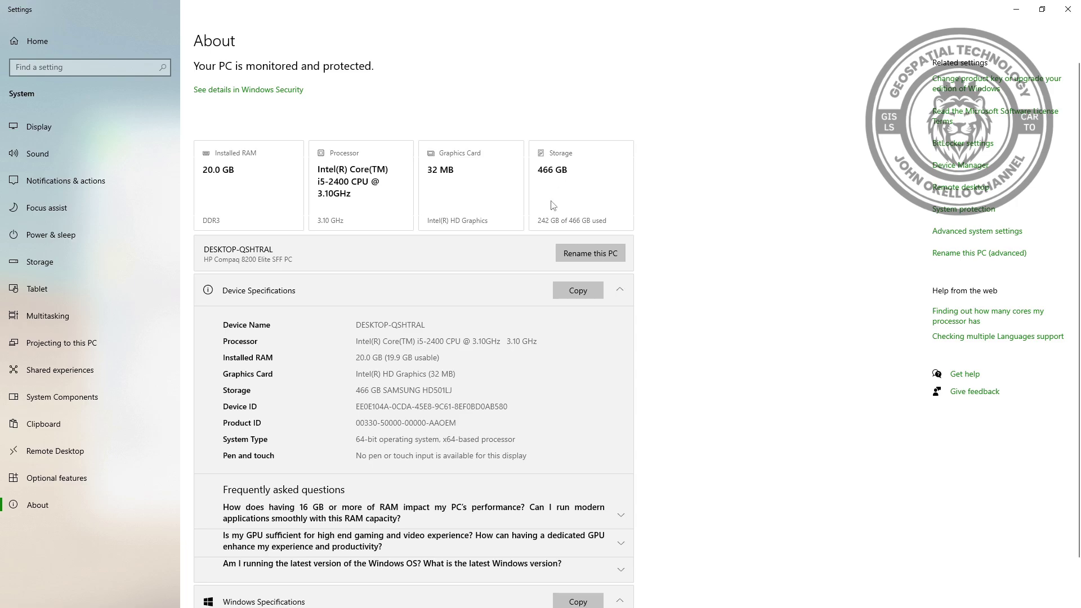
{"action": "scroll", "coordinate": [474, 328], "scroll_direction": "down", "scroll_amount": 3}
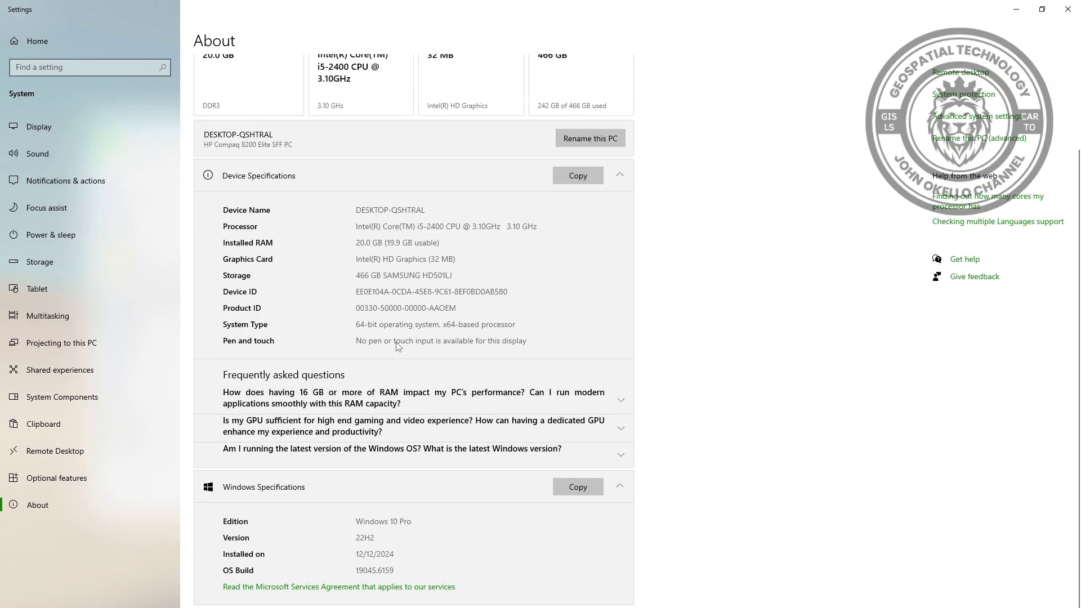
{"action": "scroll", "coordinate": [428, 301], "scroll_direction": "up", "scroll_amount": 2}
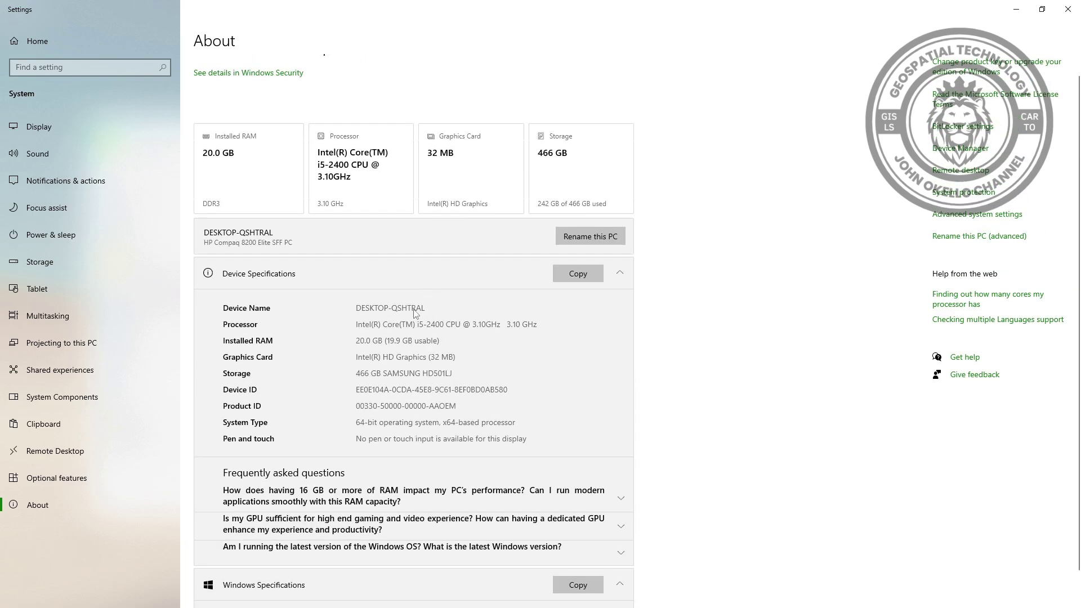
Close Settings and launch Task Manager from the taskbar, showing the Processes list
{"action": "left_click", "coordinate": [1069, 9]}
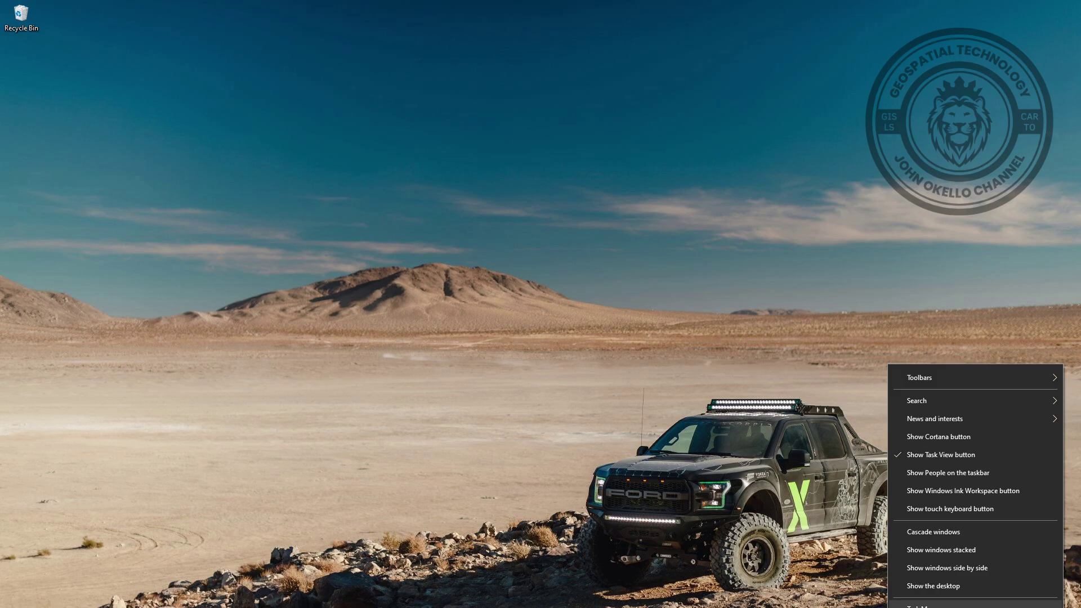
{"action": "left_click", "coordinate": [918, 605]}
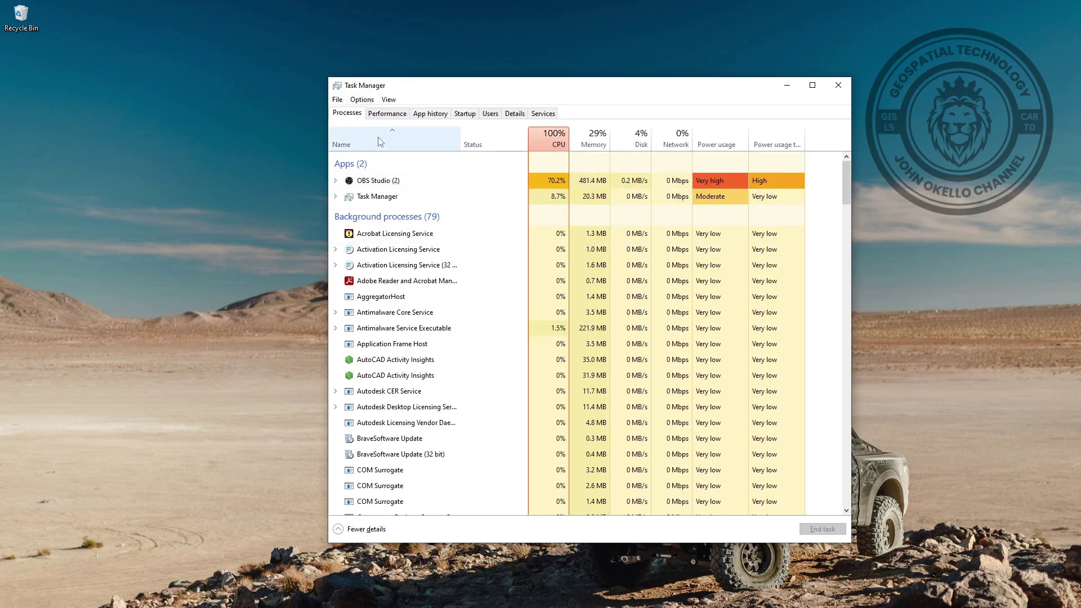
View the Performance graphs for CPU, Memory and Disk 0 (C: D:) in Task Manager
{"action": "left_click", "coordinate": [377, 114]}
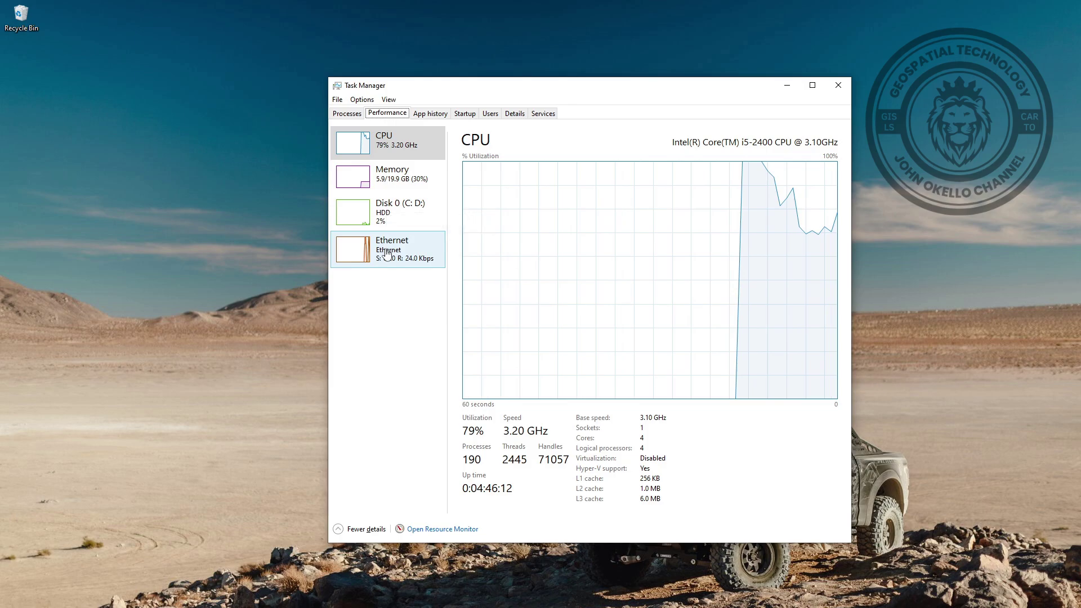
{"action": "left_click", "coordinate": [383, 142]}
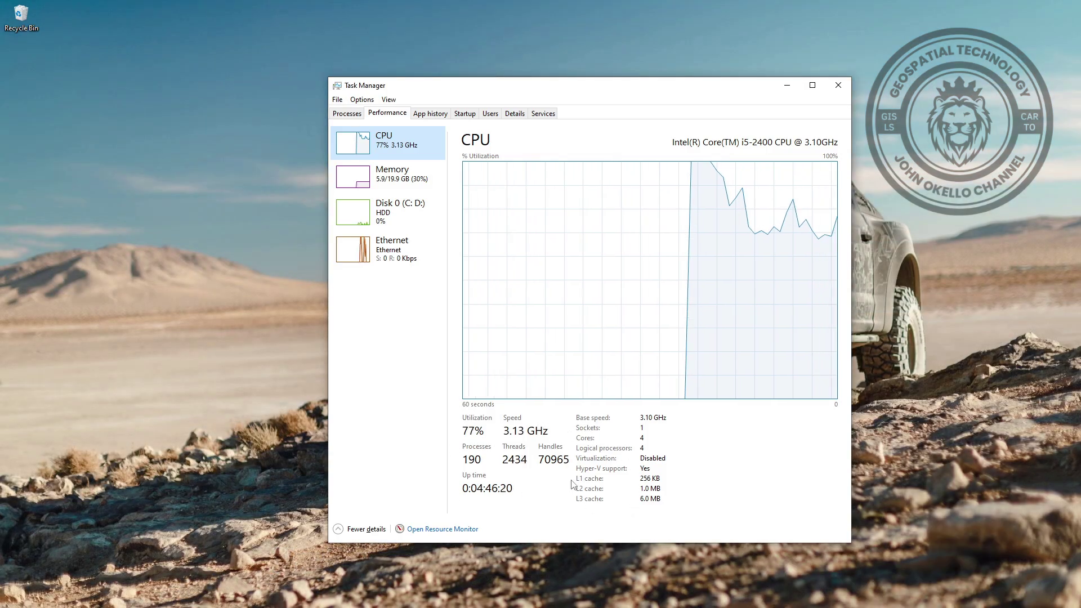
{"action": "left_click", "coordinate": [398, 184]}
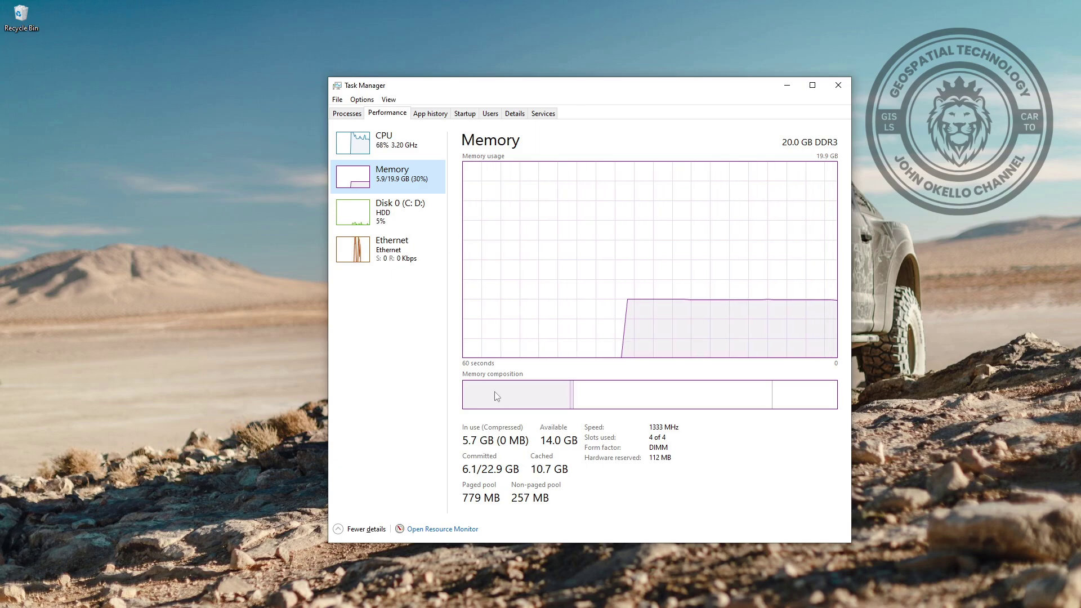
{"action": "left_click", "coordinate": [381, 223]}
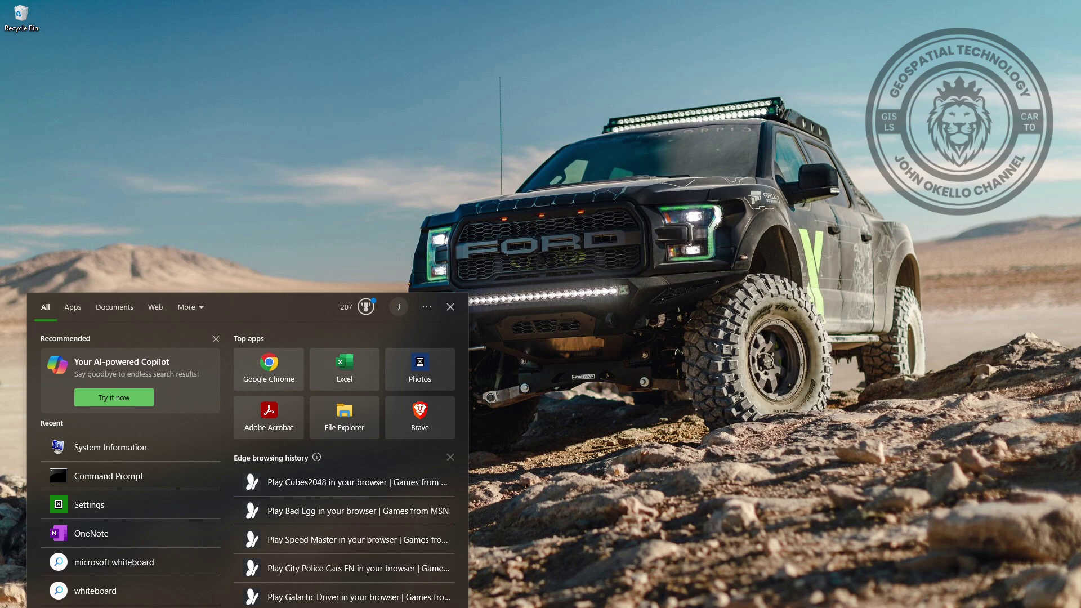
Search for 'system' and launch System Information from the results
{"action": "type", "text": "syst"}
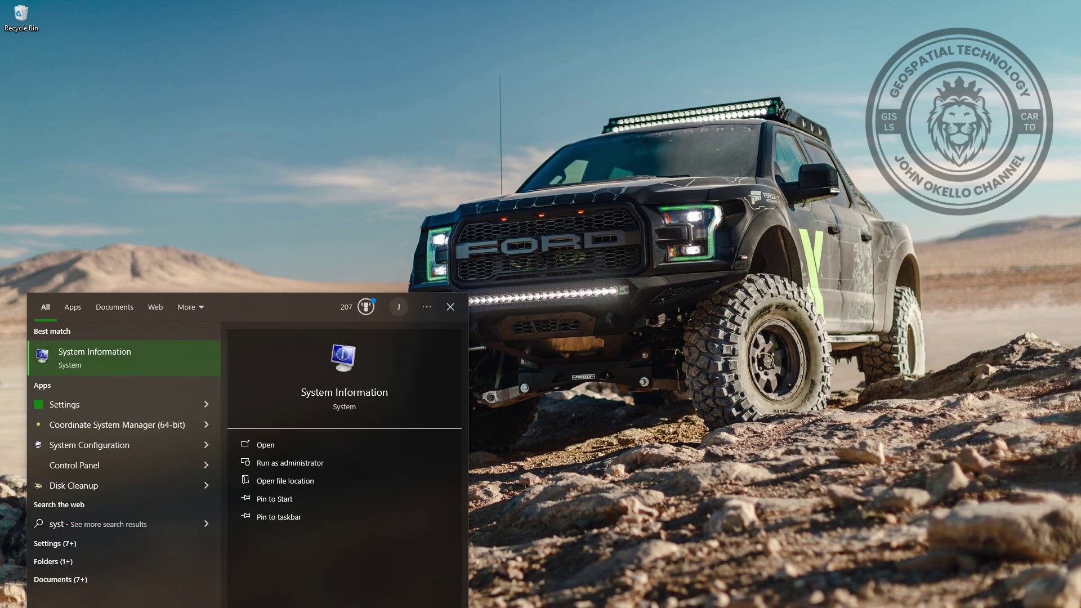
{"action": "type", "text": "em"}
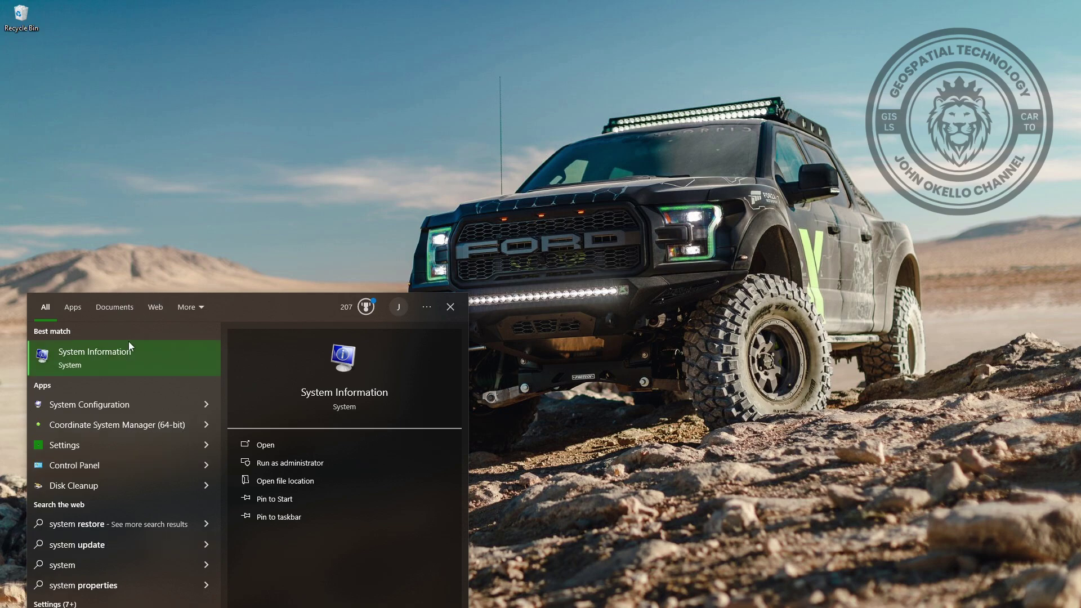
{"action": "left_click", "coordinate": [116, 360]}
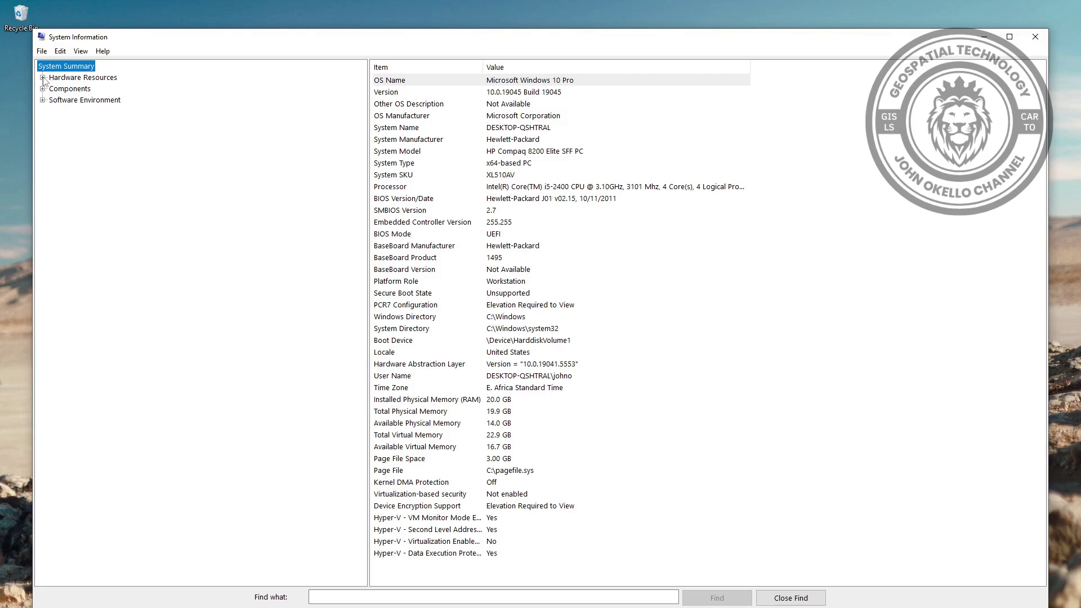
Expand Hardware Resources and view the Forced Hardware device list
{"action": "left_click", "coordinate": [70, 81]}
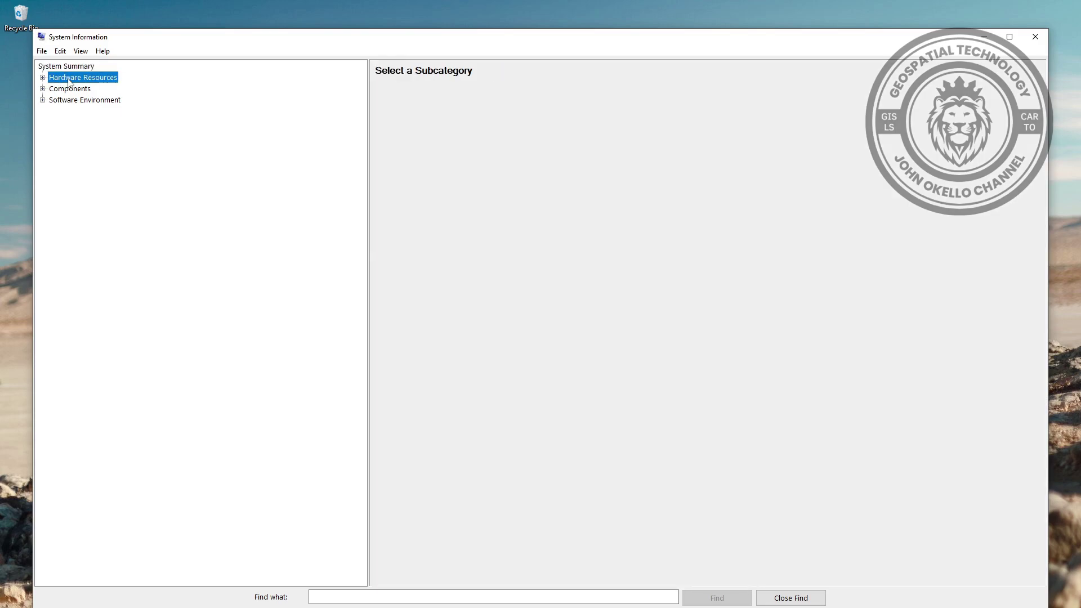
{"action": "left_click", "coordinate": [42, 78]}
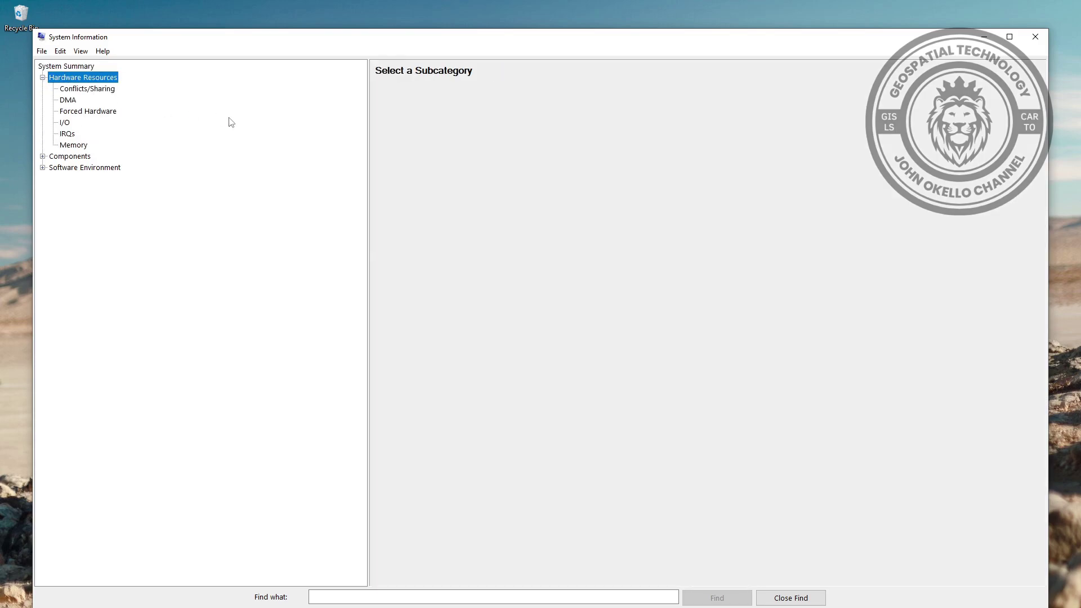
{"action": "left_click", "coordinate": [82, 112]}
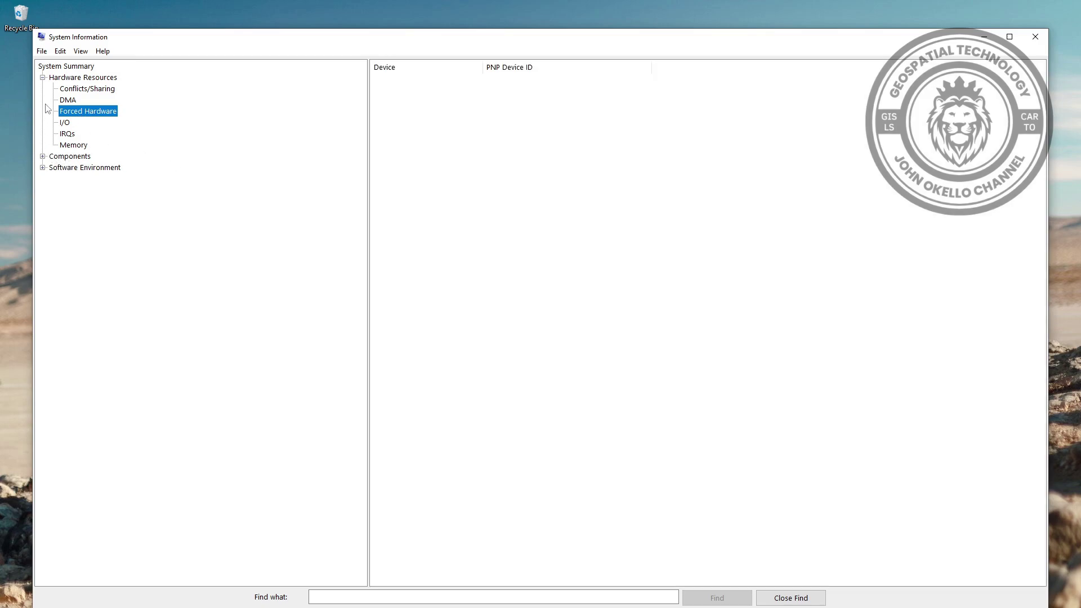
{"action": "left_click", "coordinate": [43, 78]}
Under Components, view the CD-ROM details, the C: to F: drive list and SCSI storage
{"action": "left_click", "coordinate": [43, 89]}
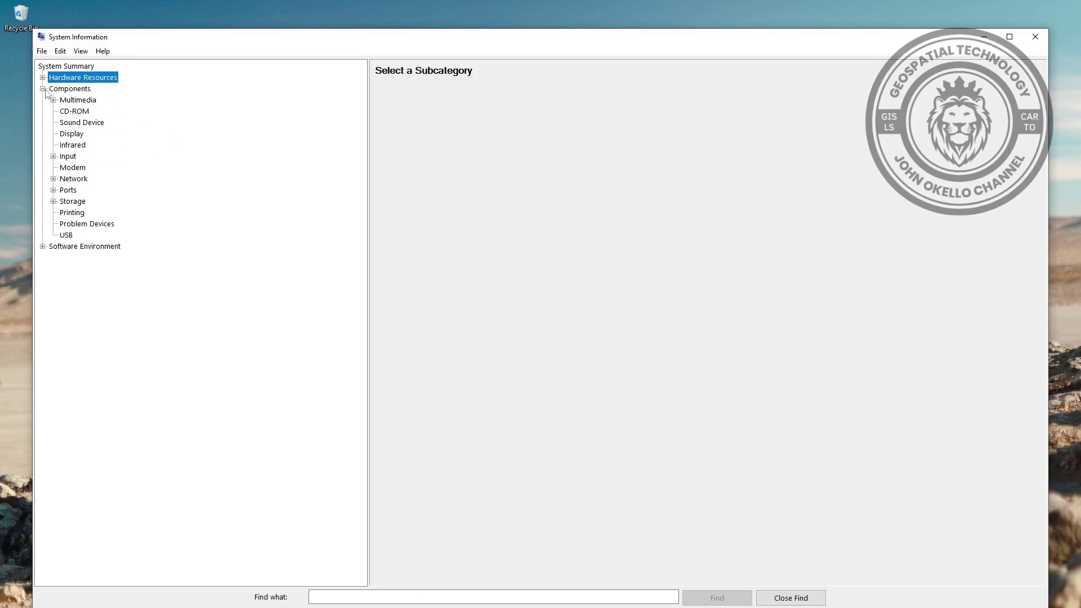
{"action": "left_click", "coordinate": [75, 112]}
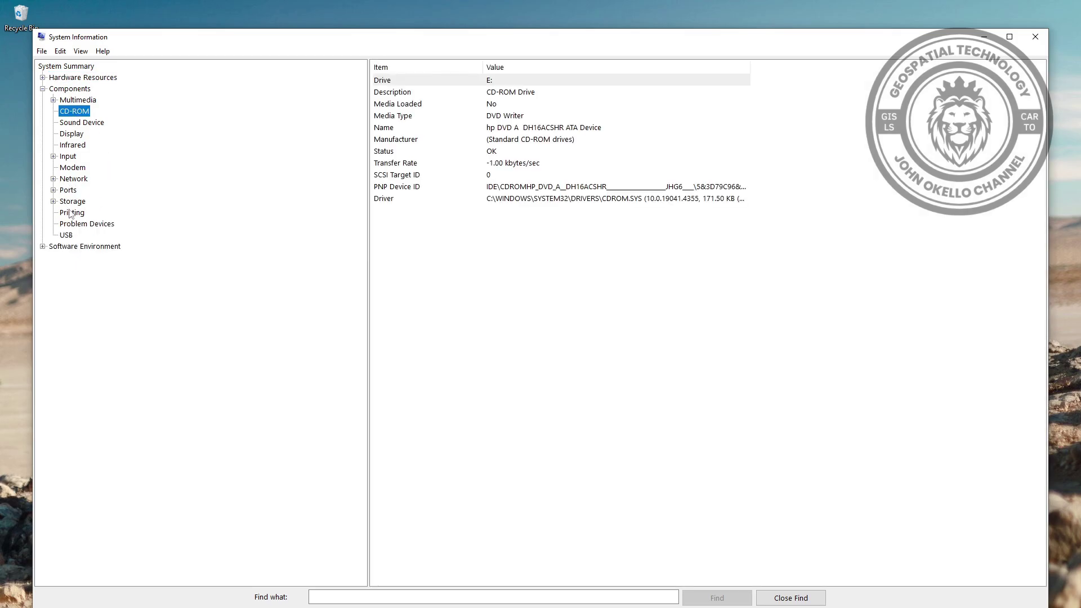
{"action": "left_click", "coordinate": [53, 201]}
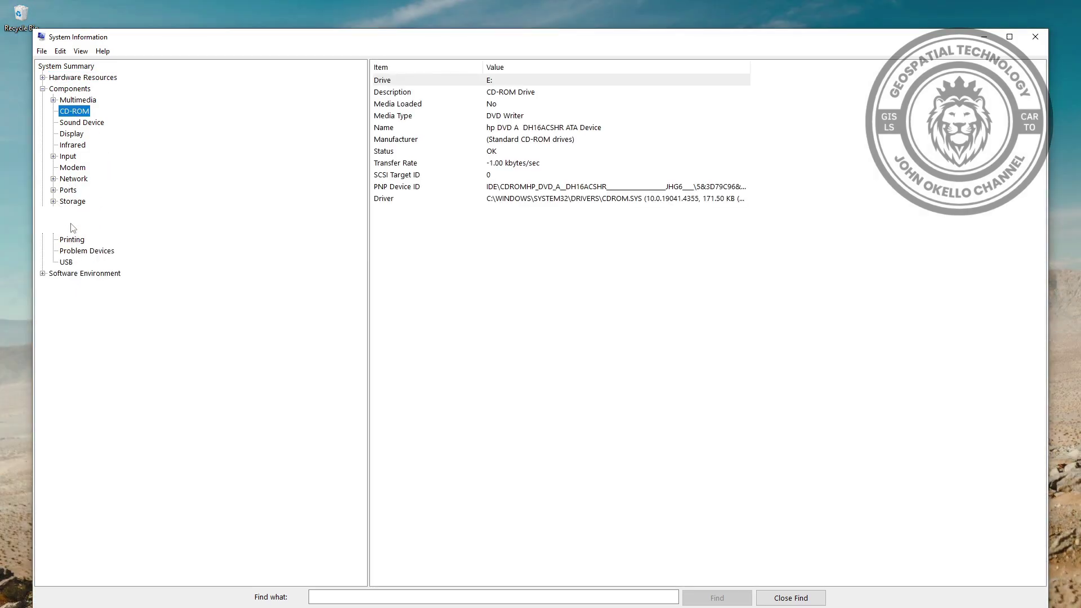
{"action": "left_click", "coordinate": [81, 213]}
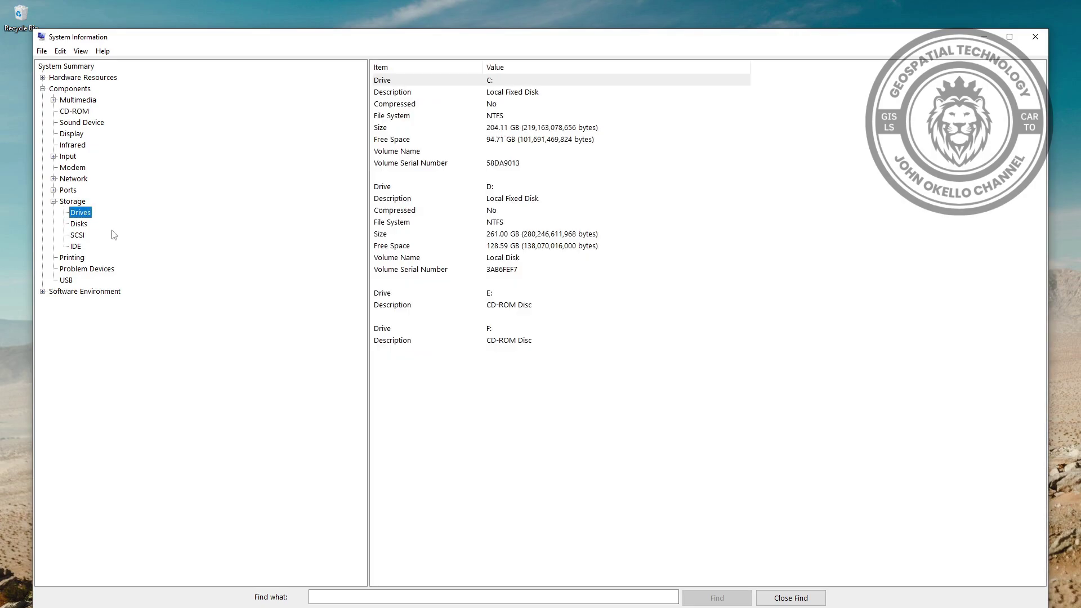
{"action": "left_click", "coordinate": [78, 235]}
{"action": "left_click", "coordinate": [43, 88]}
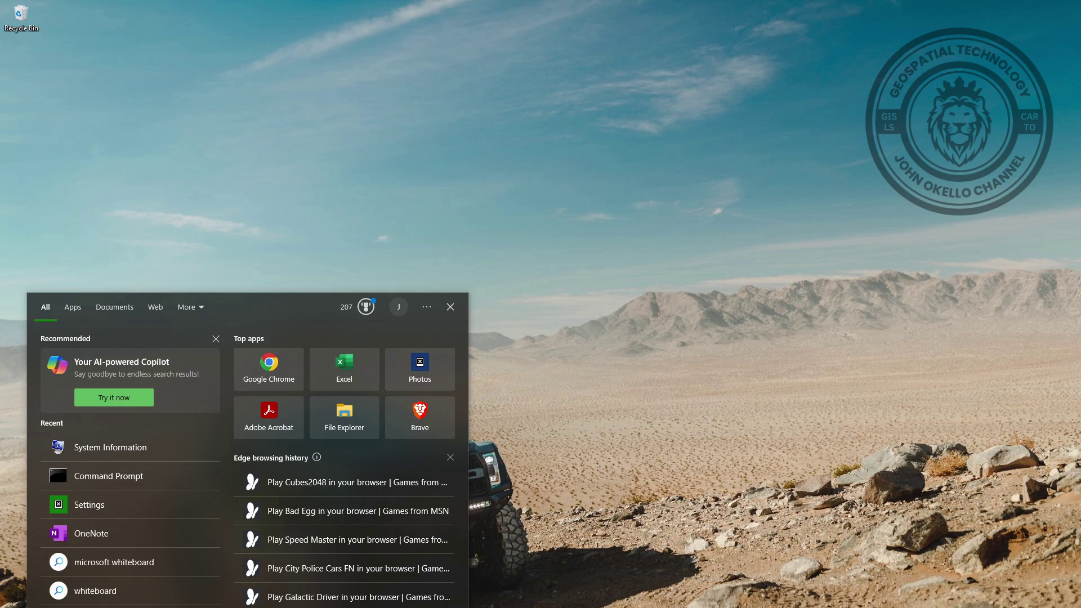
Launch Command Prompt via 'cmd', make the window taller, and enter systeminfo.exe at the prompt
{"action": "type", "text": "c"}
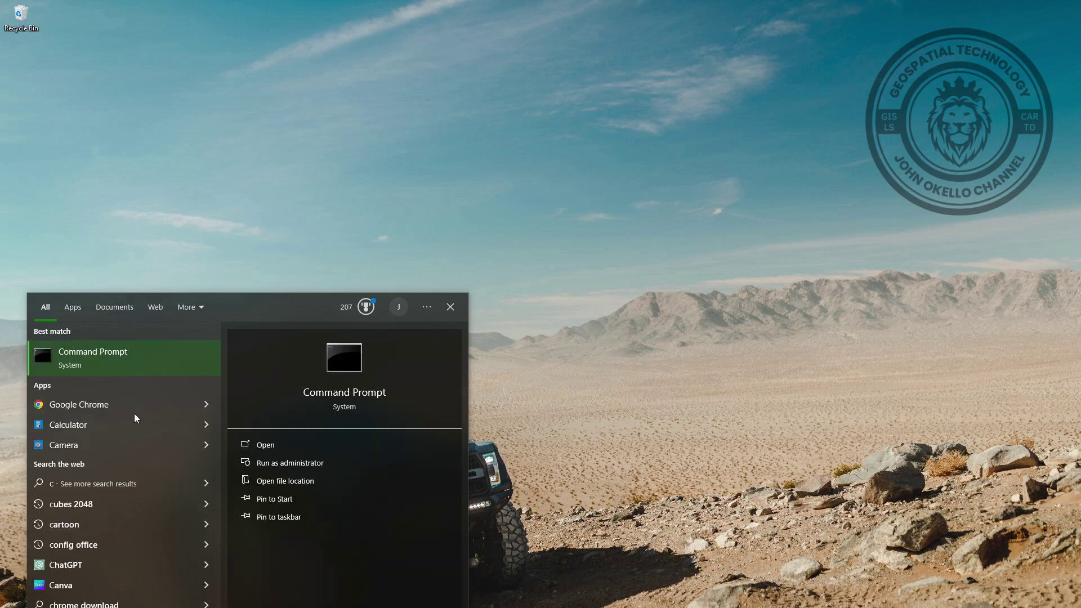
{"action": "type", "text": "md"}
{"action": "left_click", "coordinate": [118, 357]}
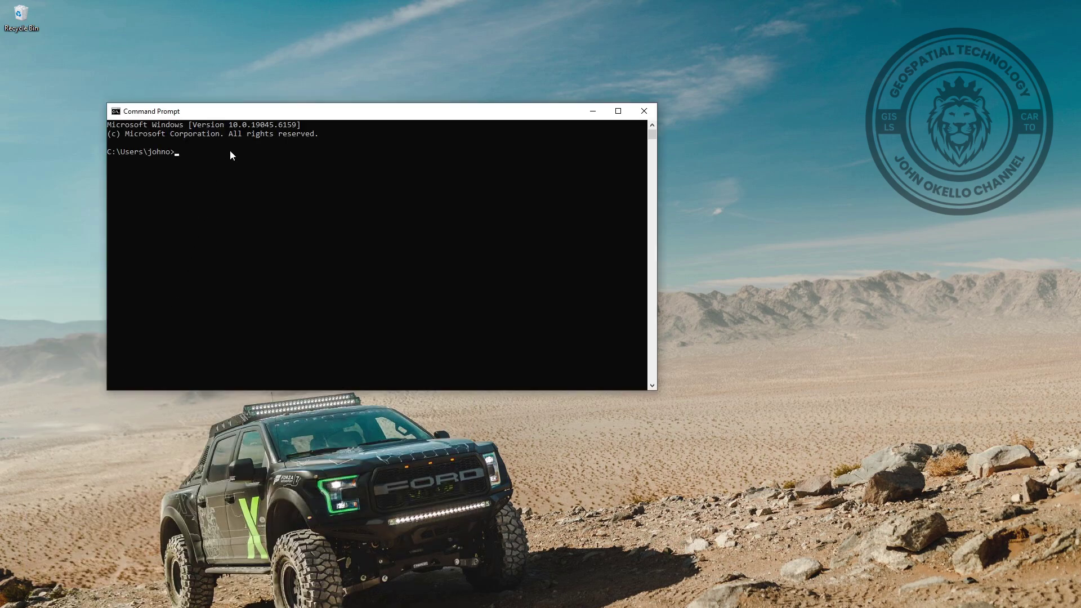
{"action": "left_click_drag", "start_coordinate": [333, 390], "coordinate": [334, 527]}
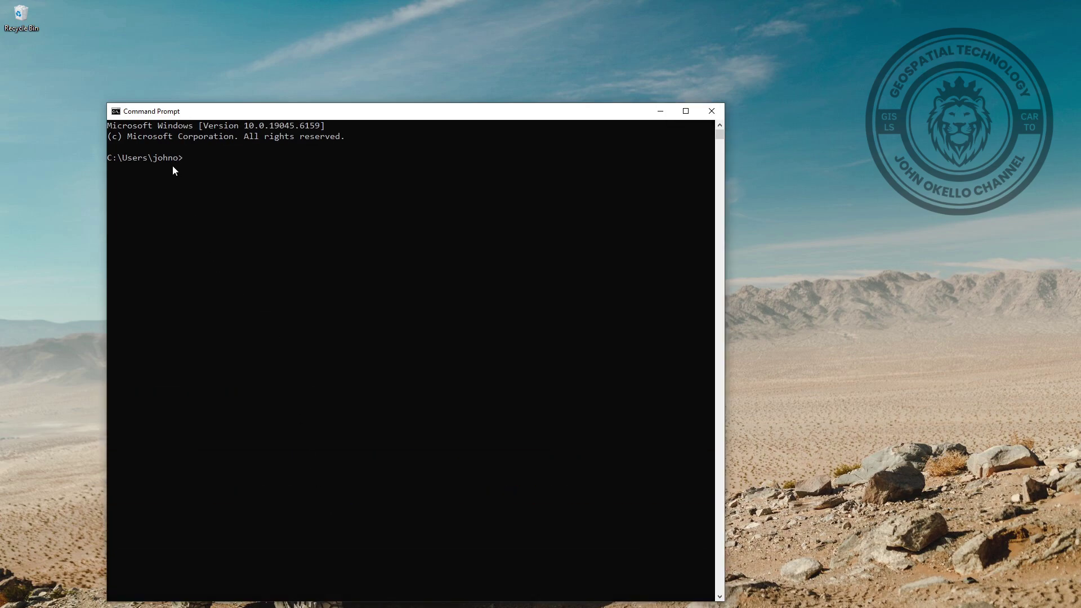
{"action": "scroll", "coordinate": [174, 169], "scroll_direction": "up", "scroll_amount": 3, "text": "ctrl"}
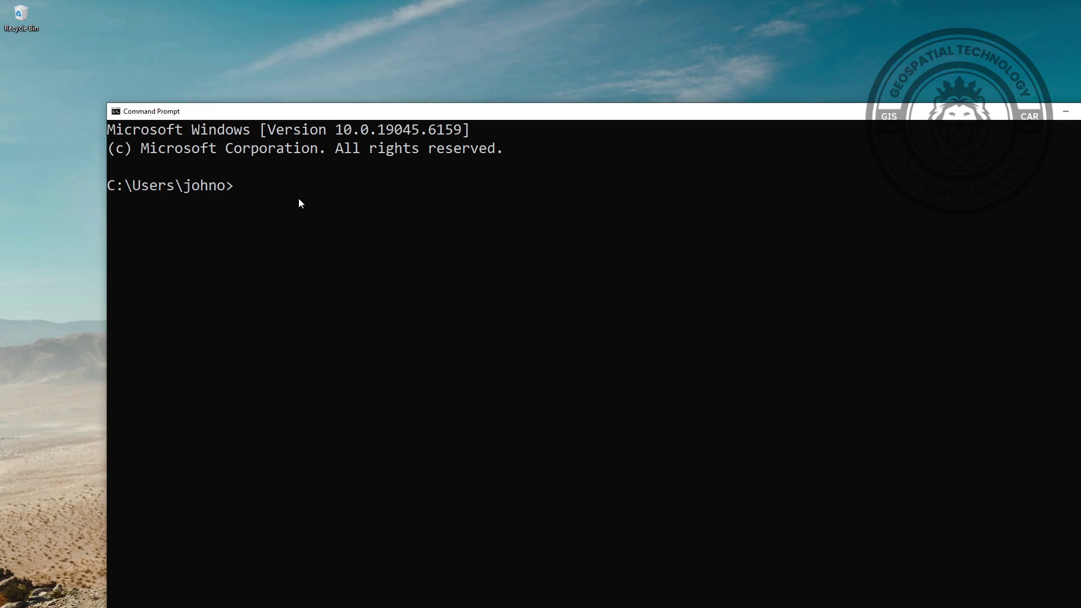
{"action": "type", "text": "systeminfo.exe"}
Run systeminfo.exe, scroll through its hotfix and network card output, and move the console aside
{"action": "key", "text": "Return"}
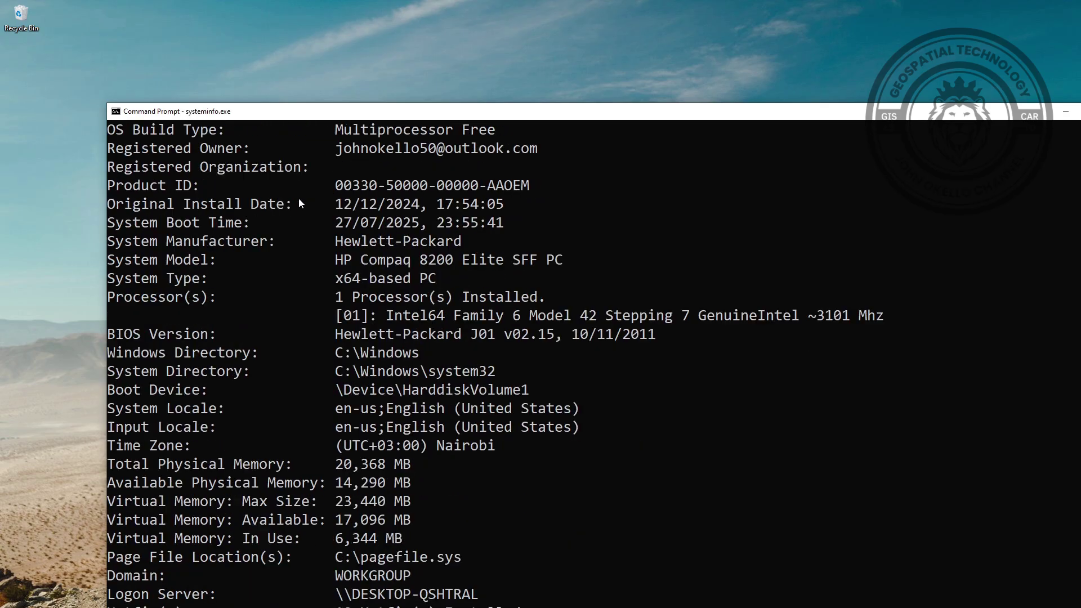
{"action": "scroll", "coordinate": [338, 274], "scroll_direction": "up", "scroll_amount": 4}
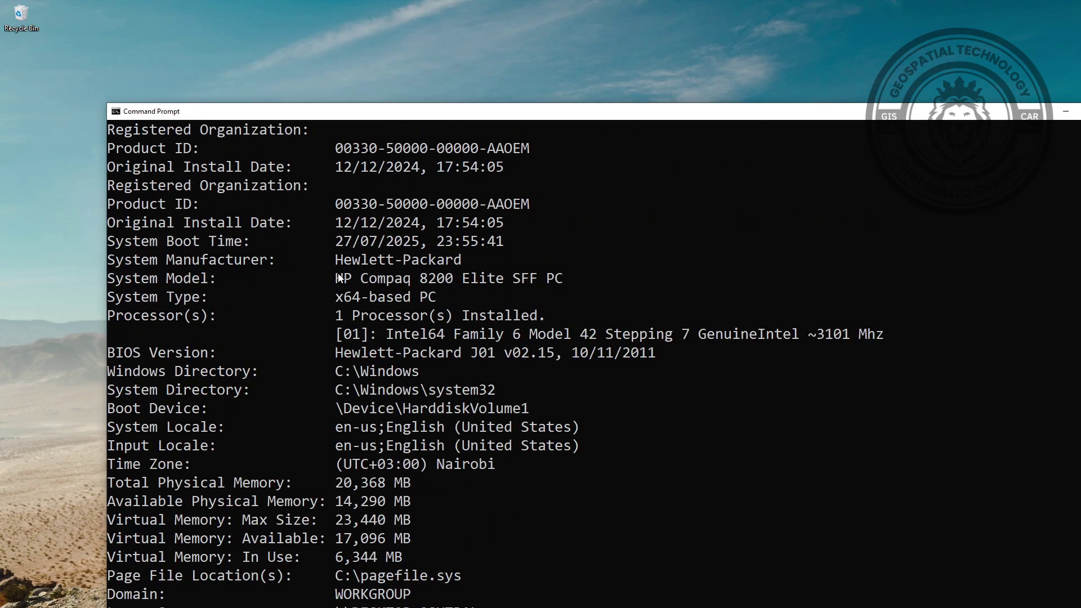
{"action": "scroll", "coordinate": [339, 277], "scroll_direction": "up", "scroll_amount": 1}
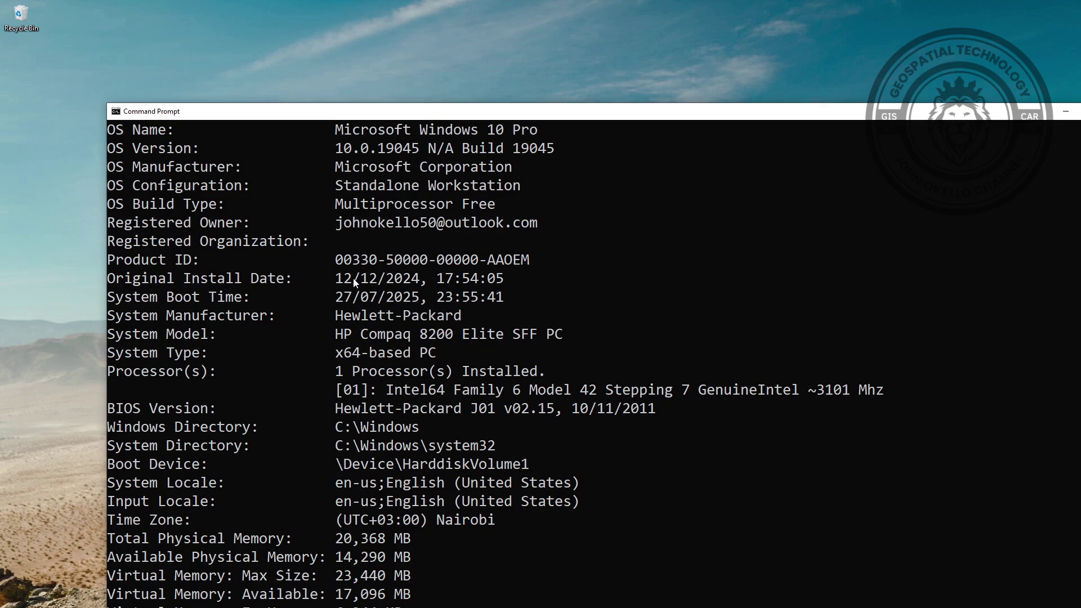
{"action": "scroll", "coordinate": [356, 283], "scroll_direction": "down", "scroll_amount": 13}
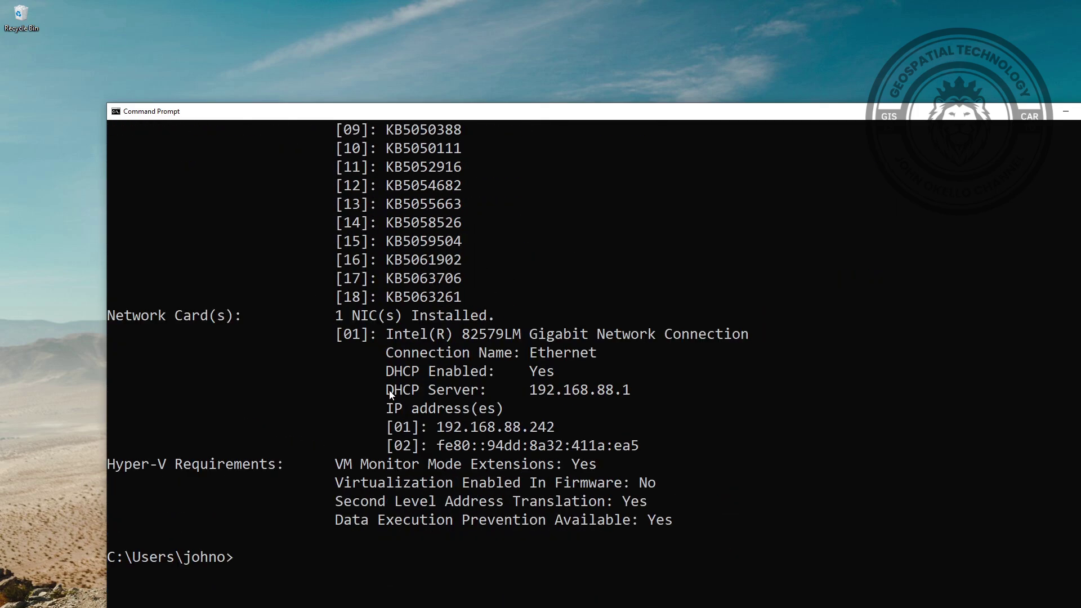
{"action": "scroll", "coordinate": [388, 383], "scroll_direction": "down", "scroll_amount": 4}
{"action": "scroll", "coordinate": [386, 287], "scroll_direction": "up", "scroll_amount": 5}
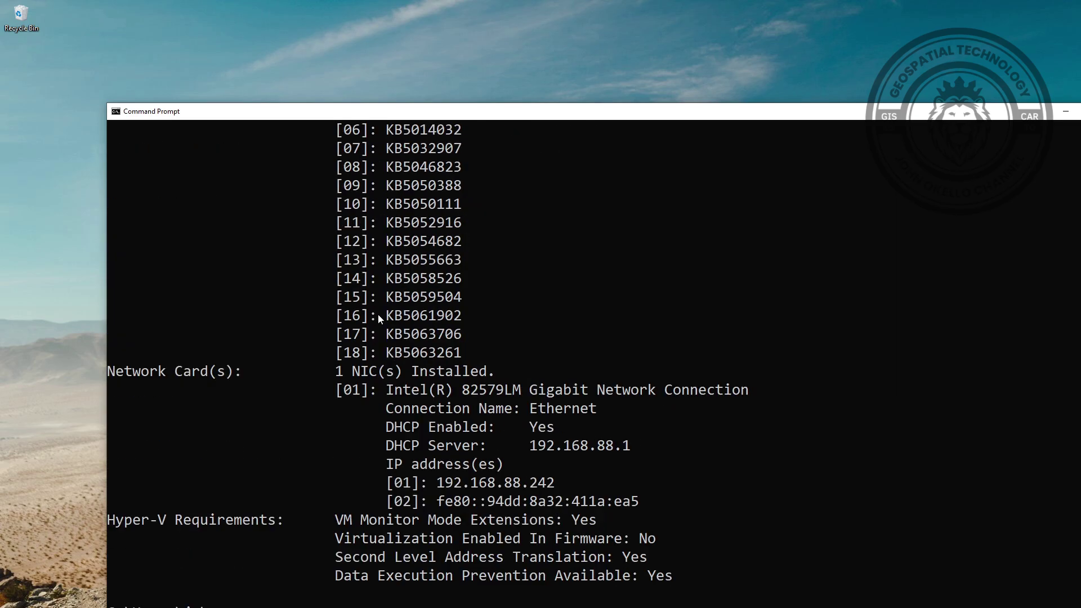
{"action": "scroll", "coordinate": [377, 314], "scroll_direction": "up", "scroll_amount": 4}
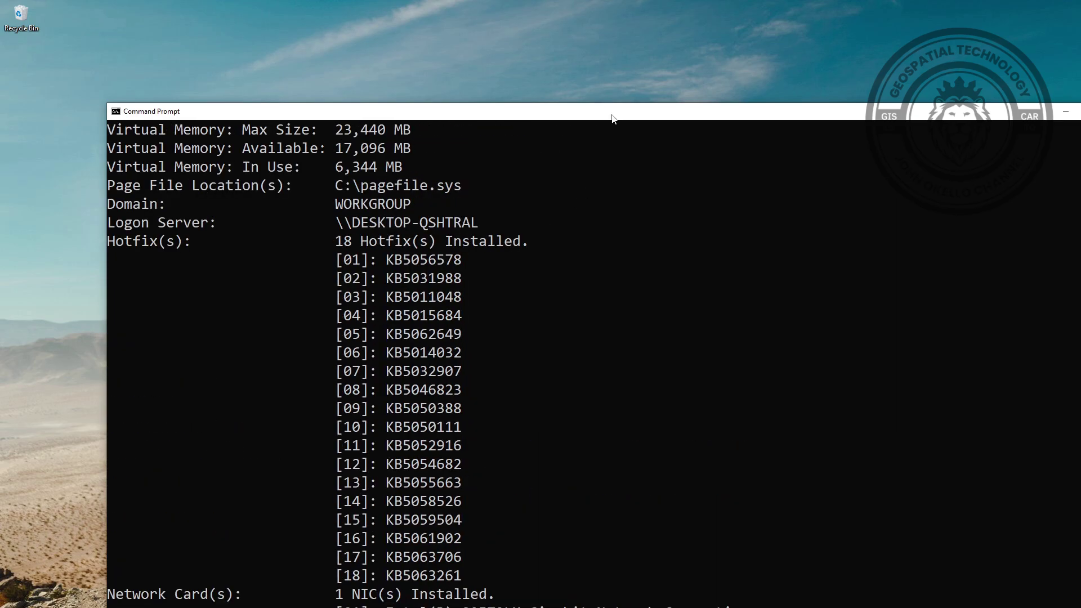
{"action": "left_click_drag", "start_coordinate": [613, 118], "coordinate": [469, 88]}
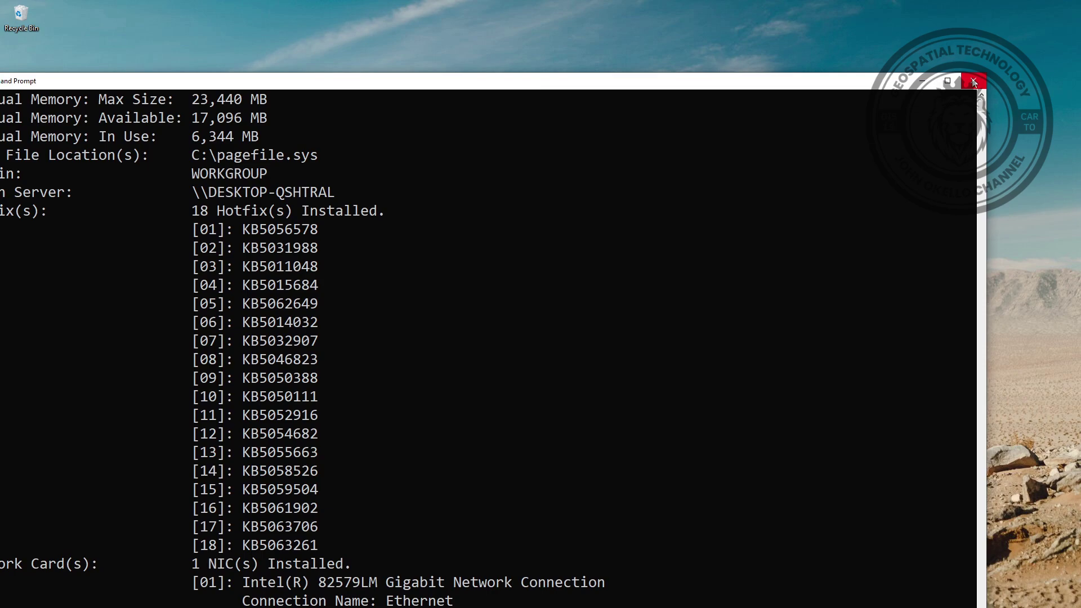